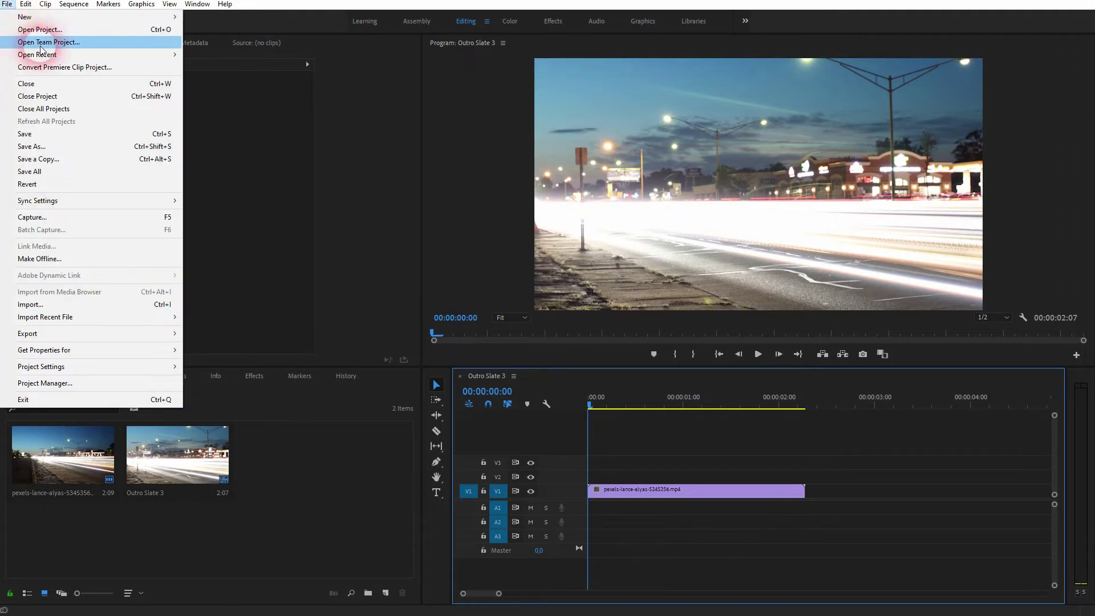
- Add a text layer reading FLICKER over the night street video
mouse_move(156, 15)
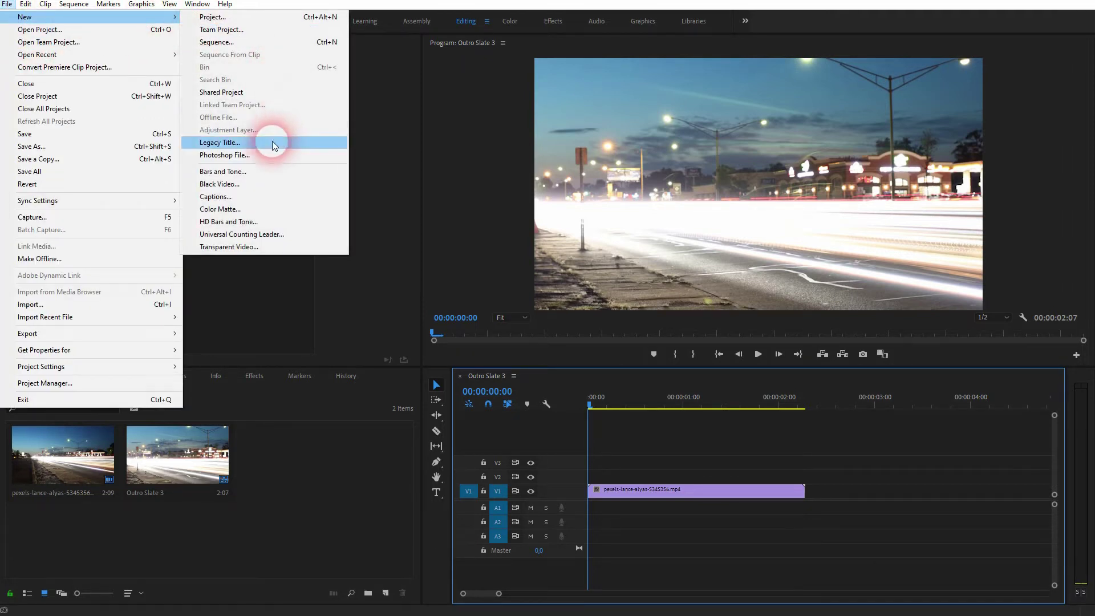
left_click(439, 494)
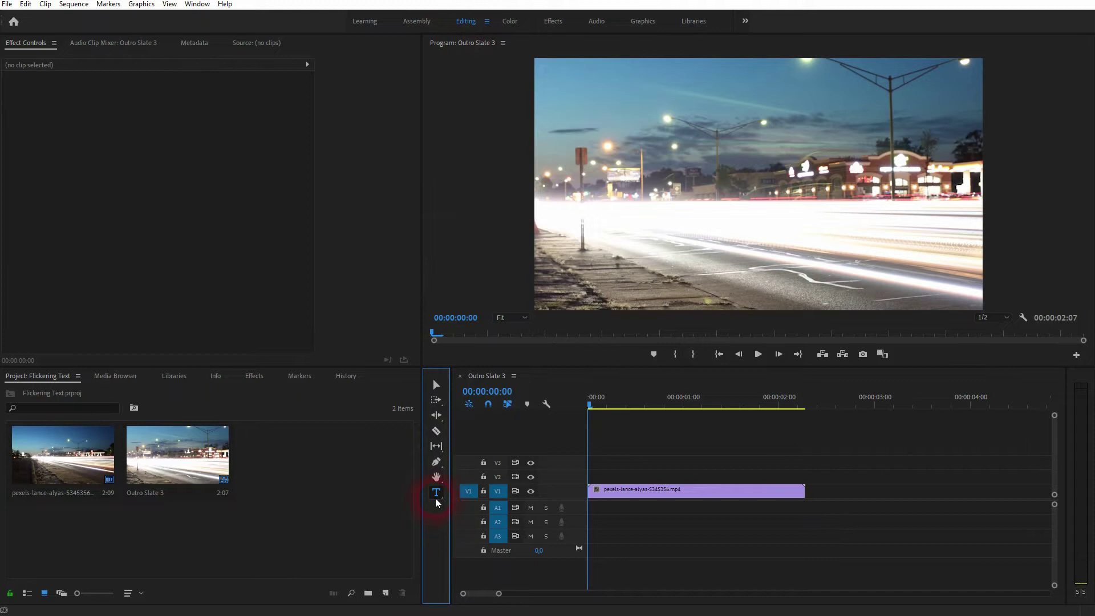
left_click(678, 157)
type("FLICKER")
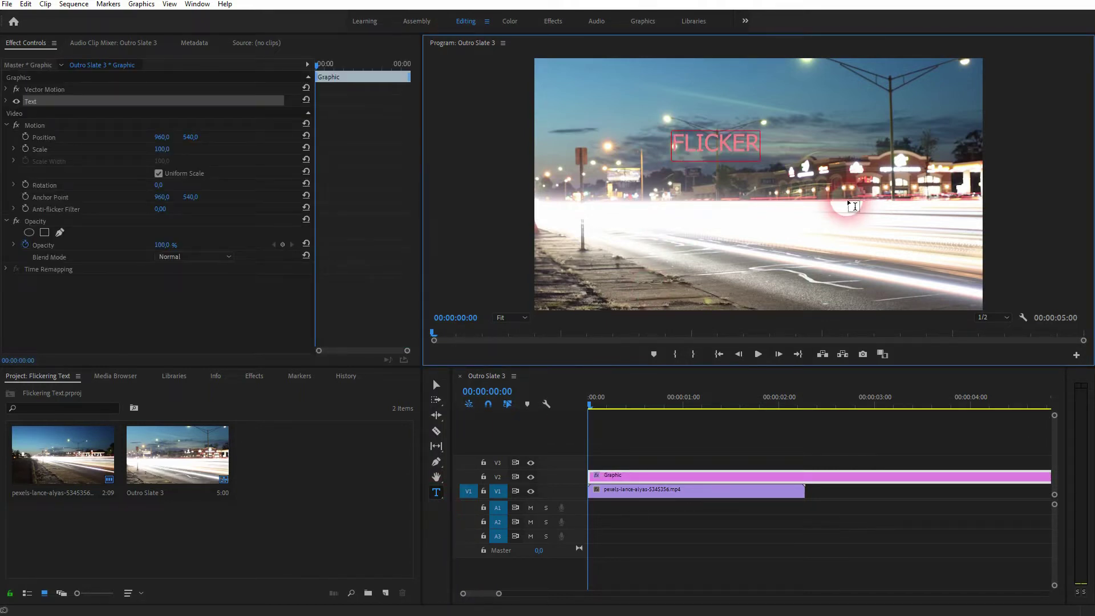
- Enlarge the FLICKER text to about half the frame width and reposition it near the middle of the frame
left_click(434, 388)
left_click_drag(760, 161, 926, 221)
left_click_drag(839, 134, 793, 177)
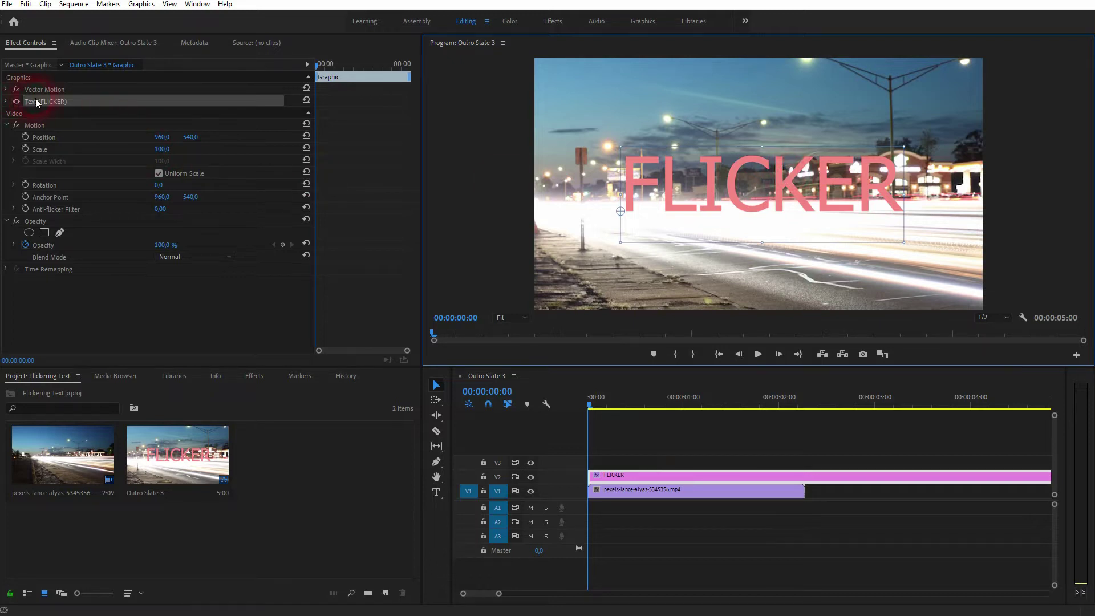
- Set the FLICKER text's fill to light pink FF9697, sampled from the preview image
left_click(197, 4)
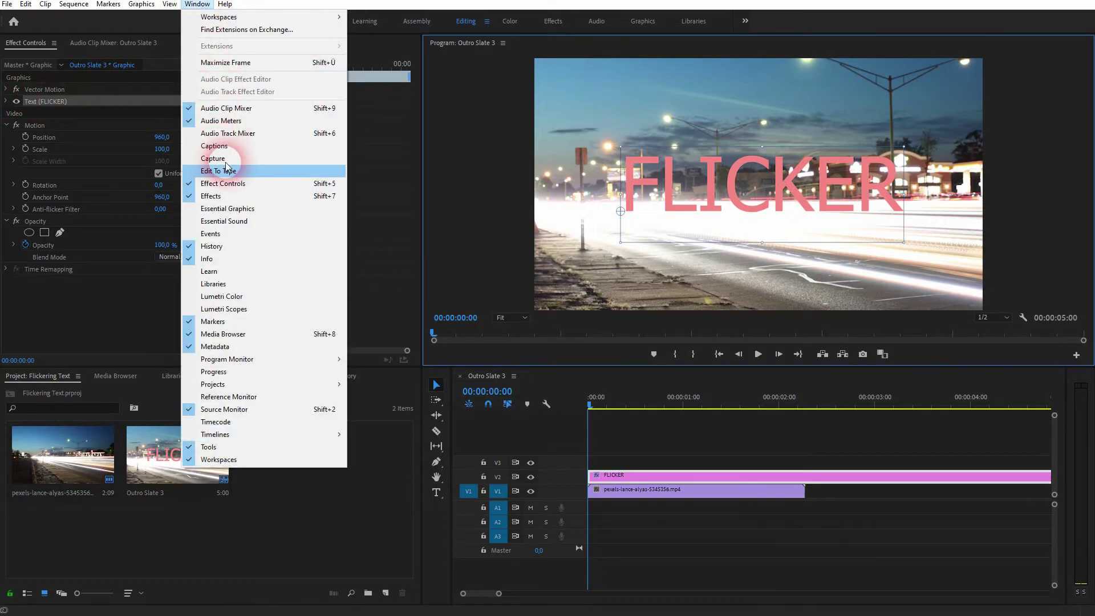
left_click(50, 109)
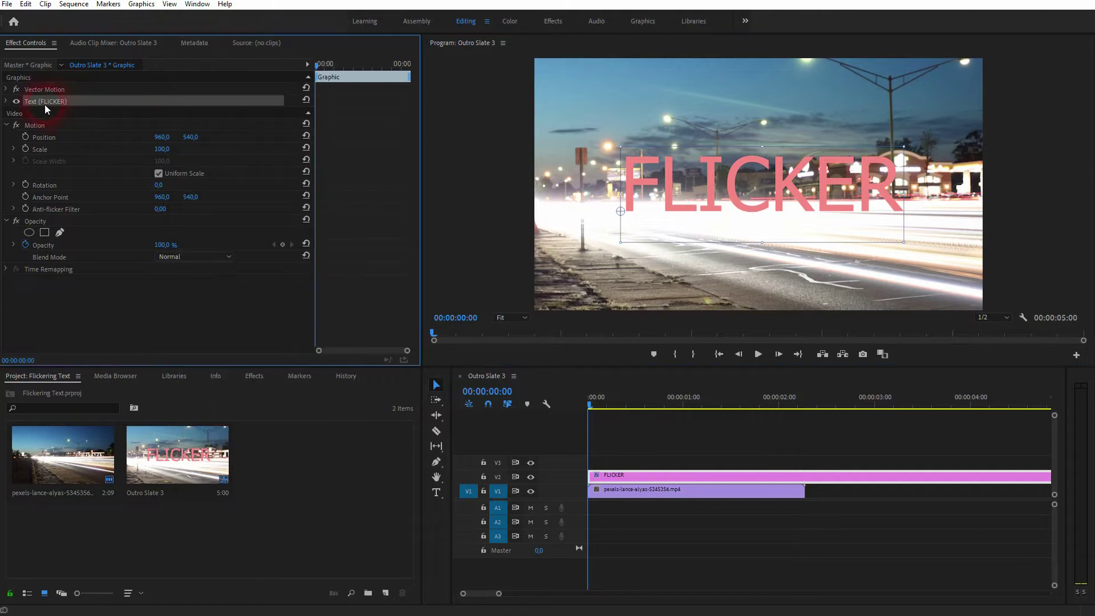
left_click(7, 102)
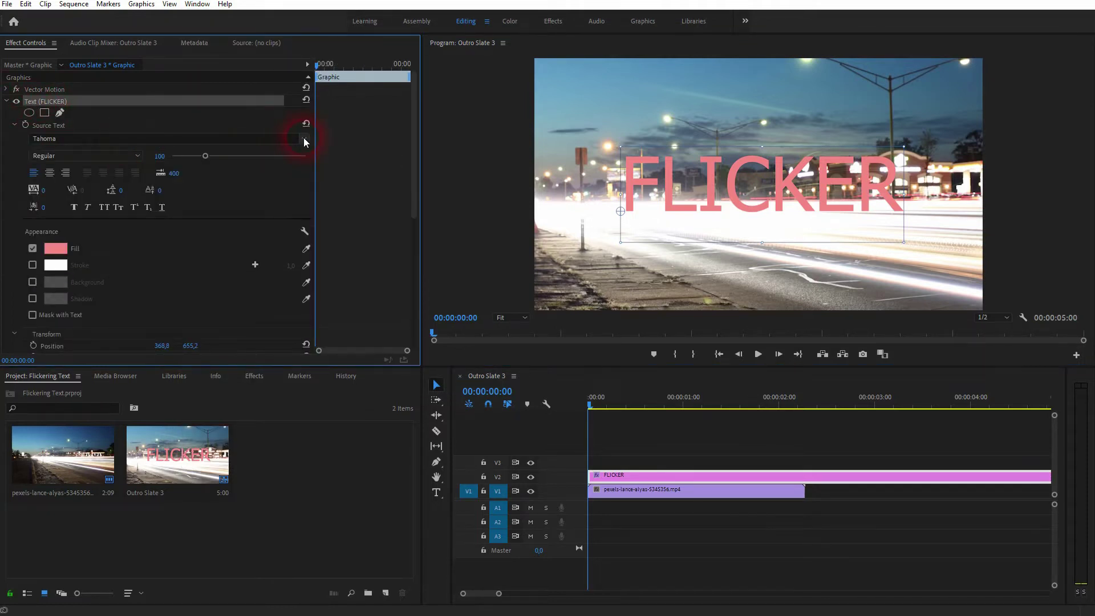
left_click(304, 139)
left_click(304, 141)
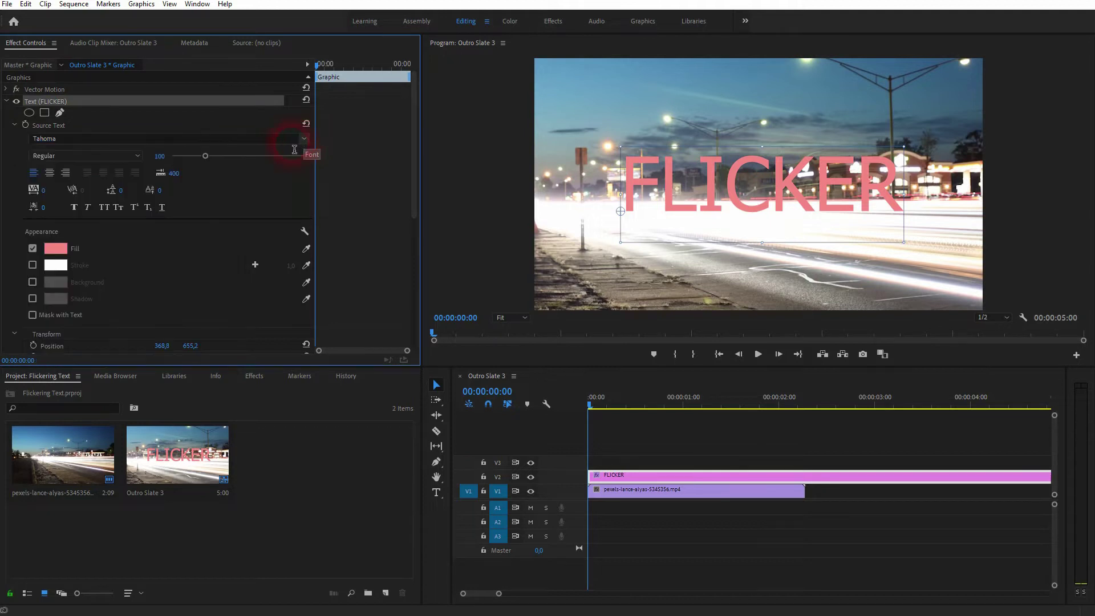
left_click(48, 255)
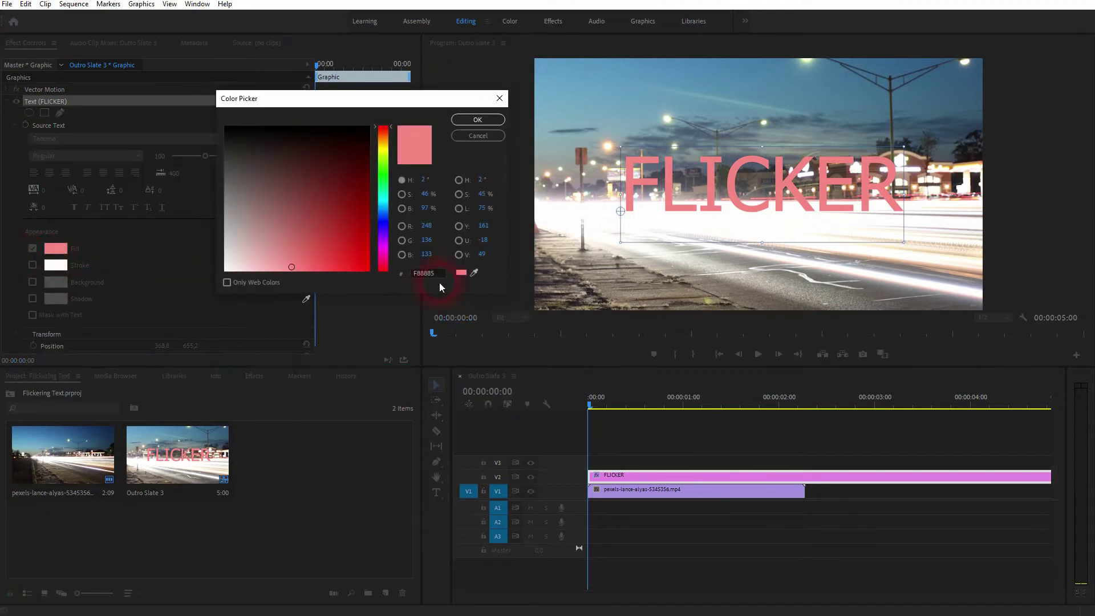
left_click(473, 274)
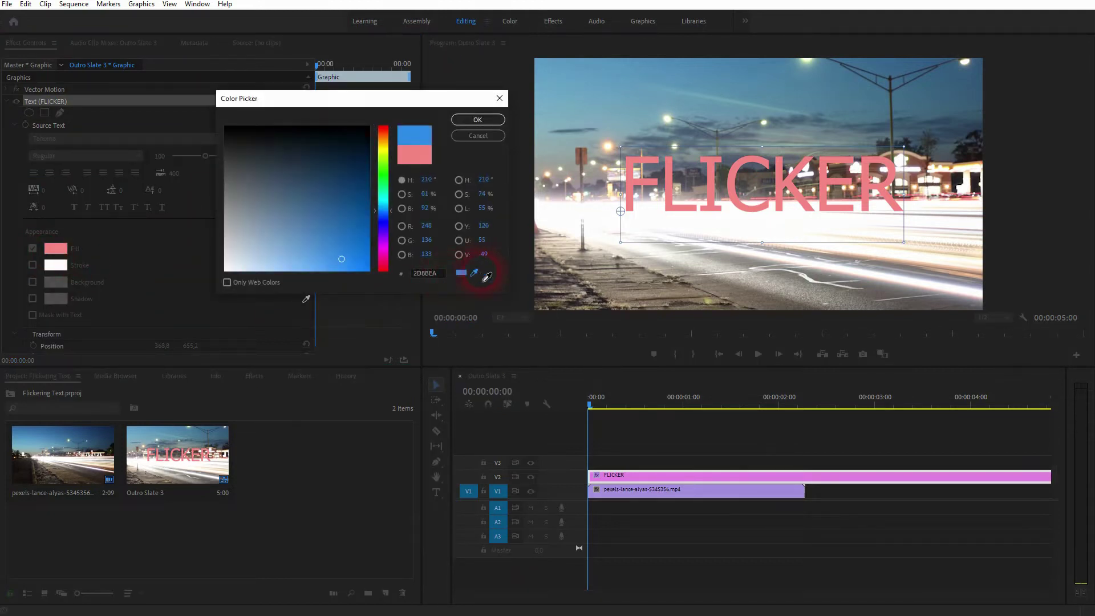
left_click(766, 203)
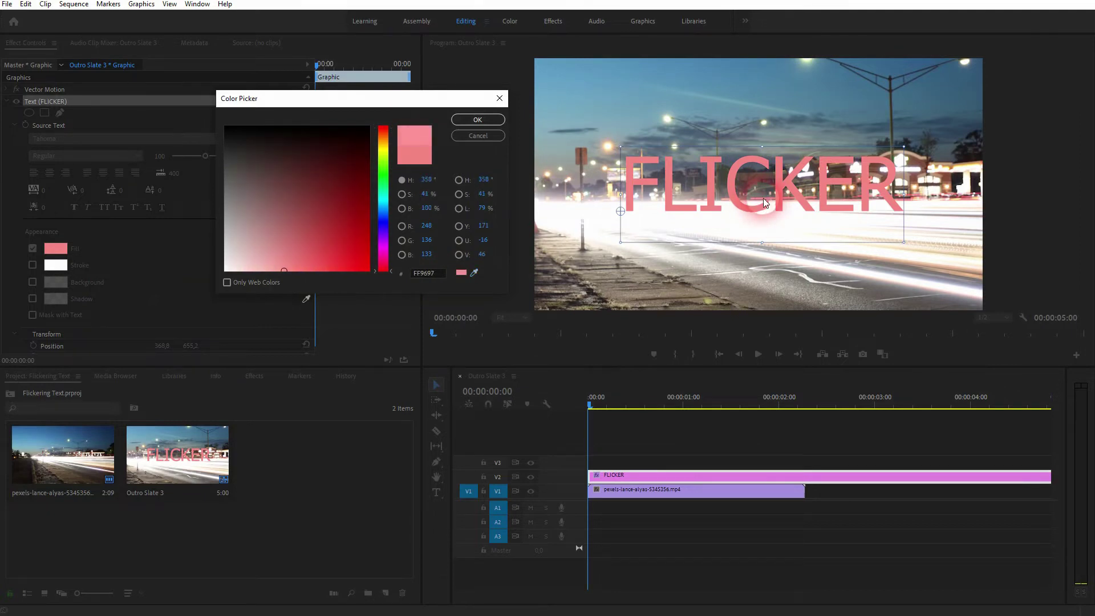
left_click(475, 122)
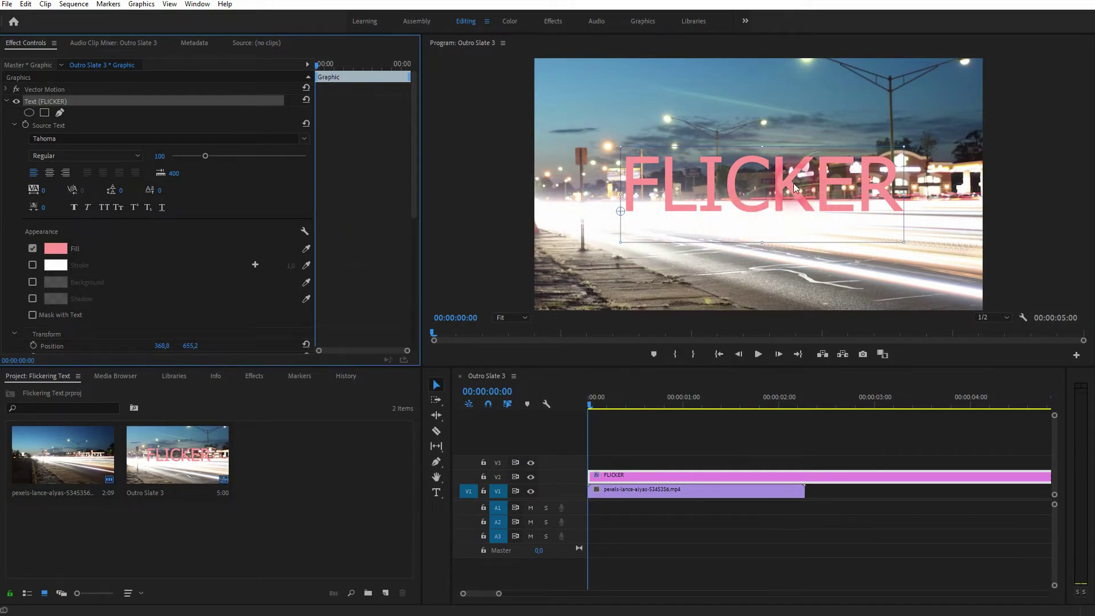
- Nudge the FLICKER text slightly upward and trim its clip to end together with the street video clip
left_click_drag(776, 184, 776, 180)
left_click(621, 435)
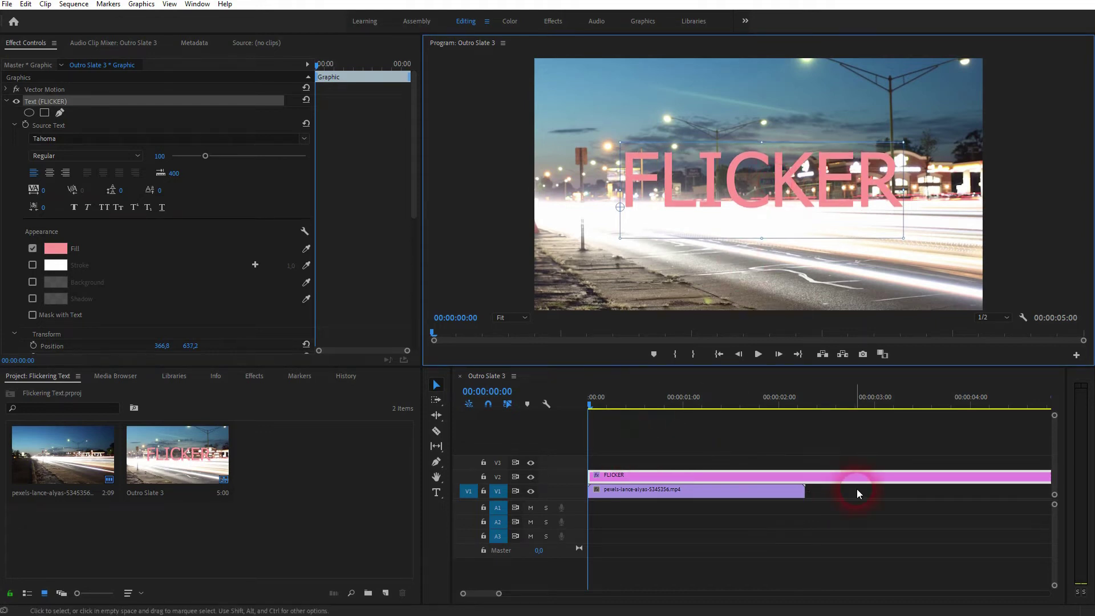
key("minus")
key("minus")
left_click_drag(792, 476, 685, 471)
scroll(679, 479, "up", 3)
scroll(677, 476, "up", 2)
key("space")
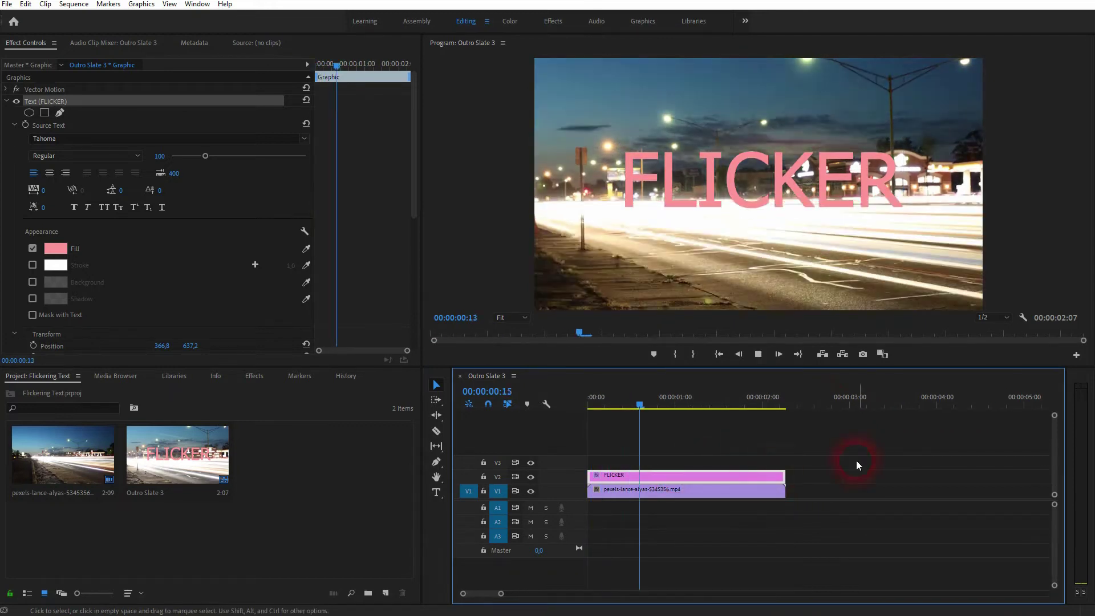
key("space")
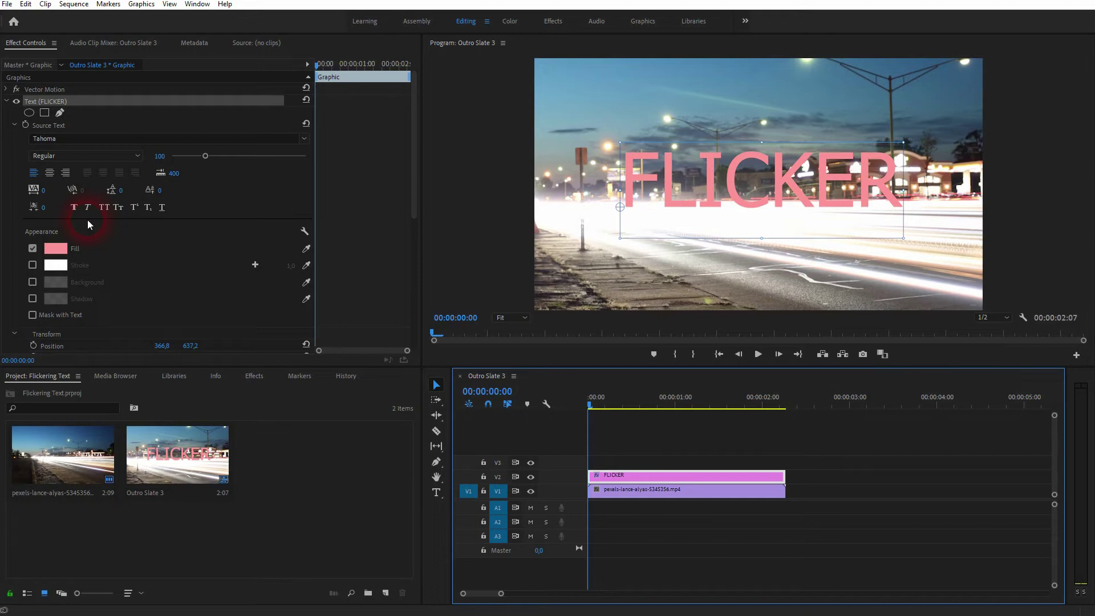
- Start keyframing the FLICKER text's Transform opacity at 100% on the first frame
left_click(35, 101)
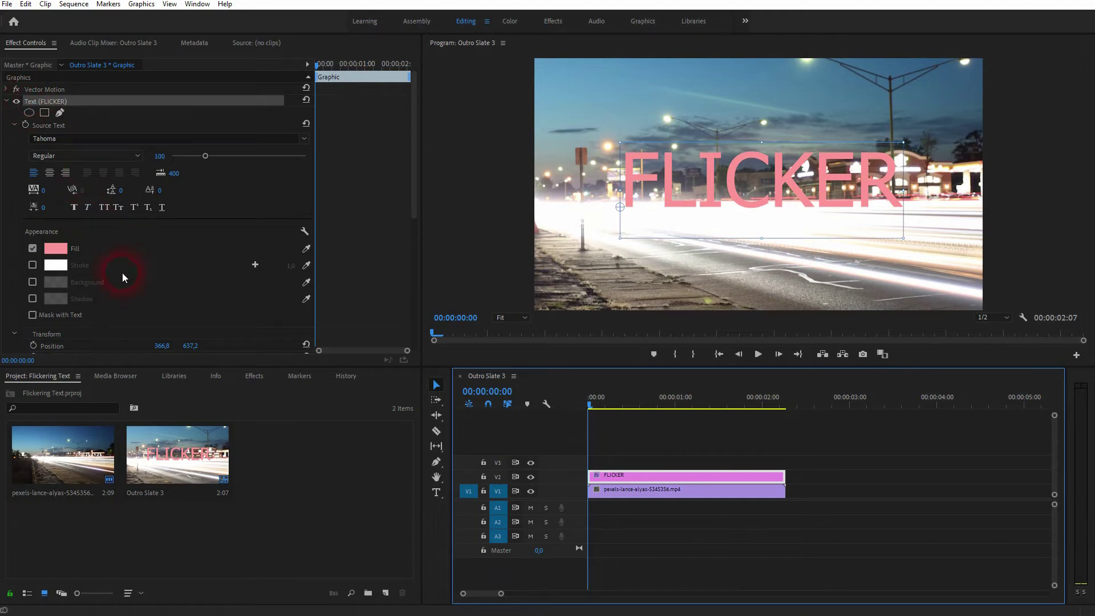
scroll(122, 272, "down", 5)
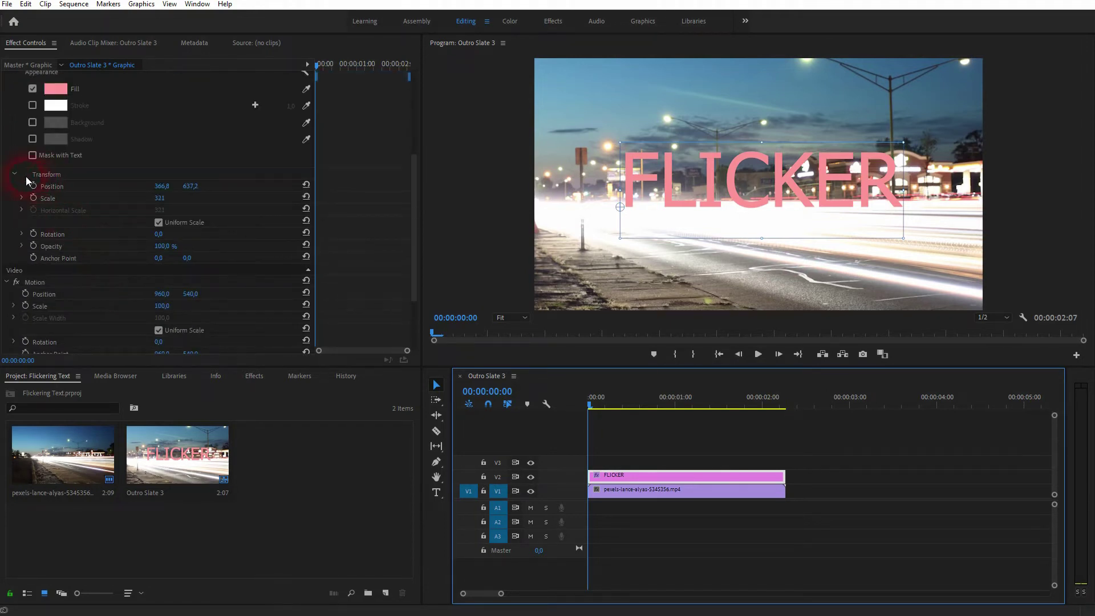
left_click(16, 172)
left_click(15, 172)
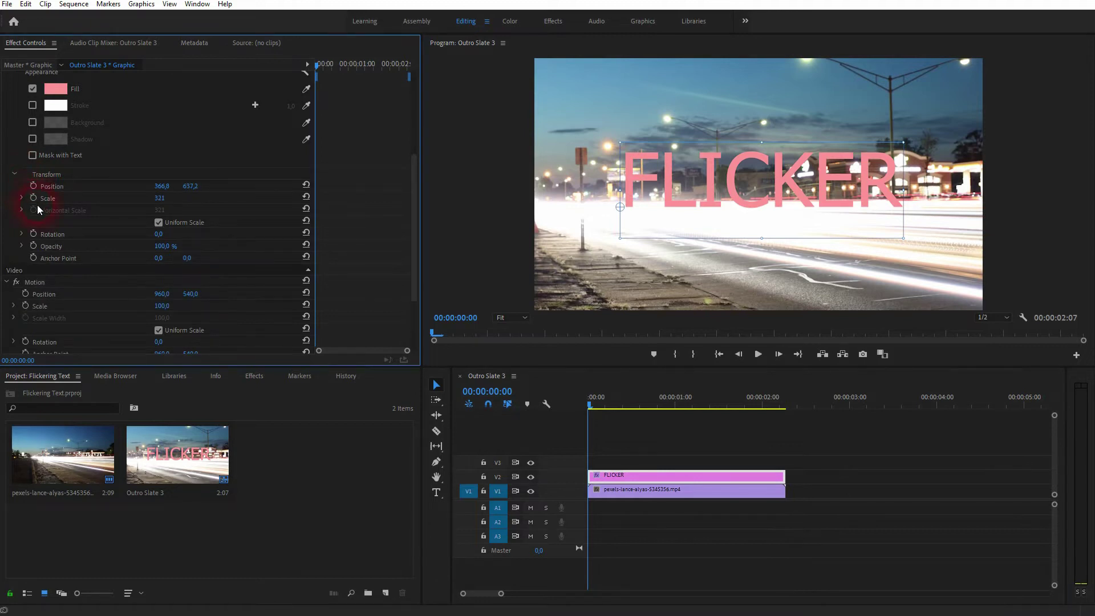
left_click(50, 243)
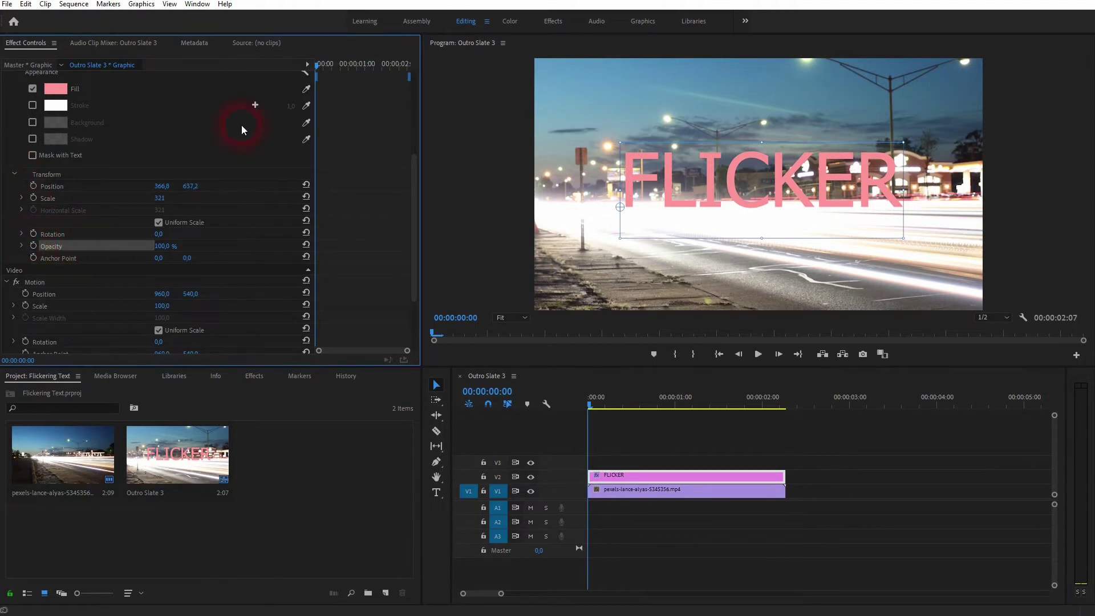
left_click_drag(317, 64, 285, 64)
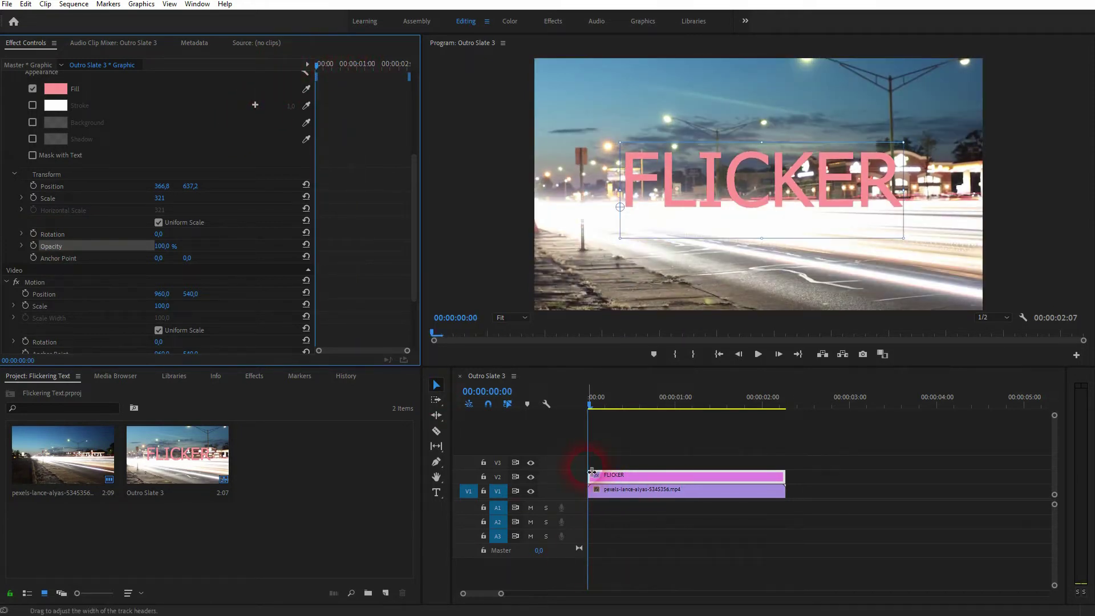
left_click(32, 245)
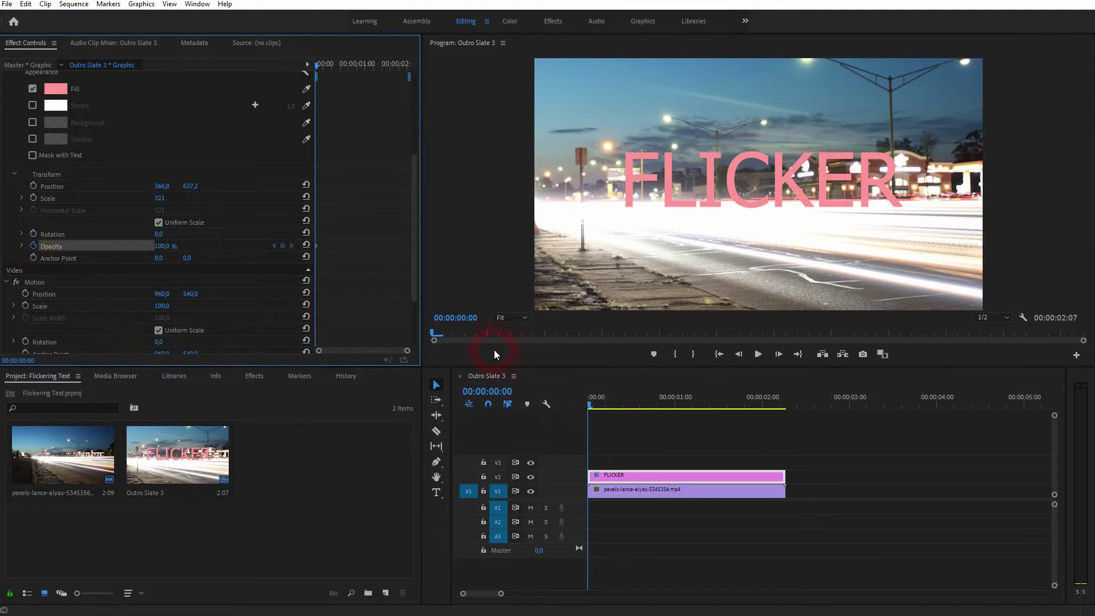
- Add text opacity keyframes of 0% at 00:00:00:02 and 100% at 00:00:00:04
left_click_drag(478, 324, 520, 345)
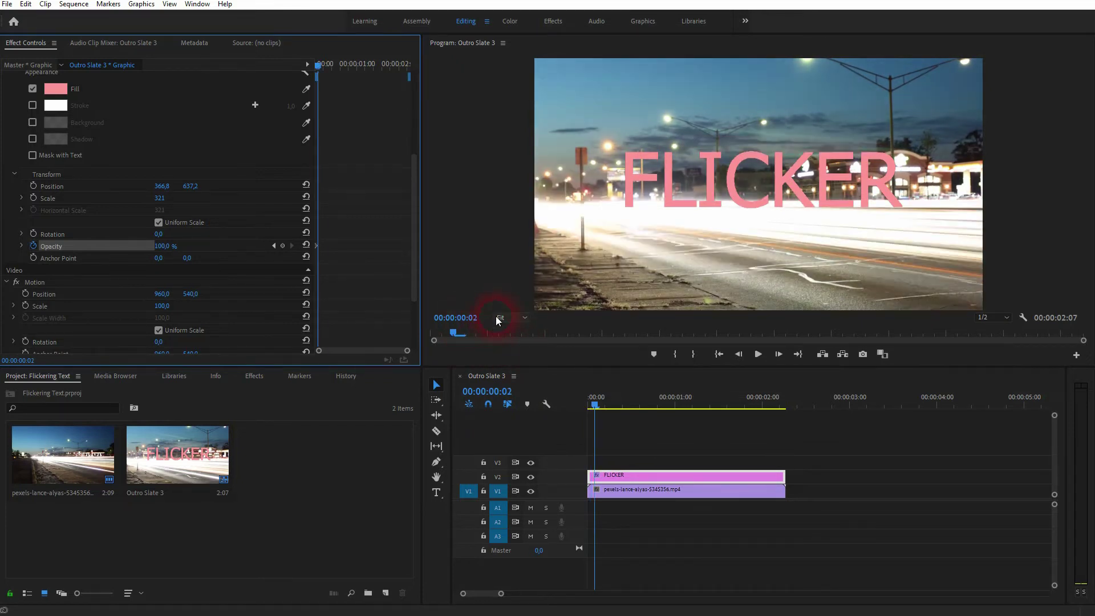
left_click(169, 246)
type("0")
key("Return")
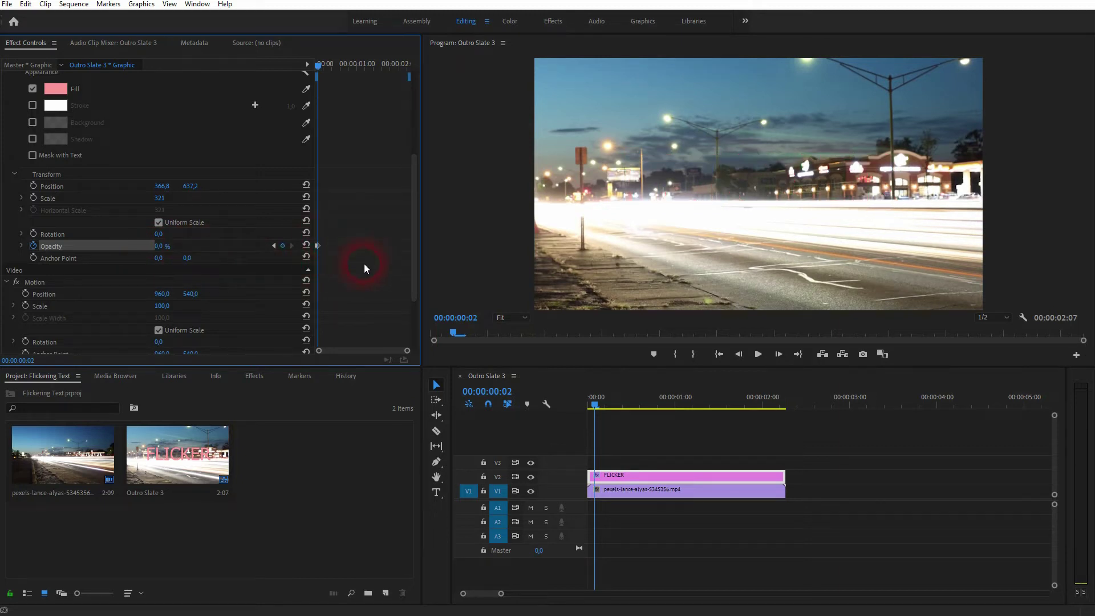
left_click(475, 332)
left_click(174, 249)
type("100")
key("Return")
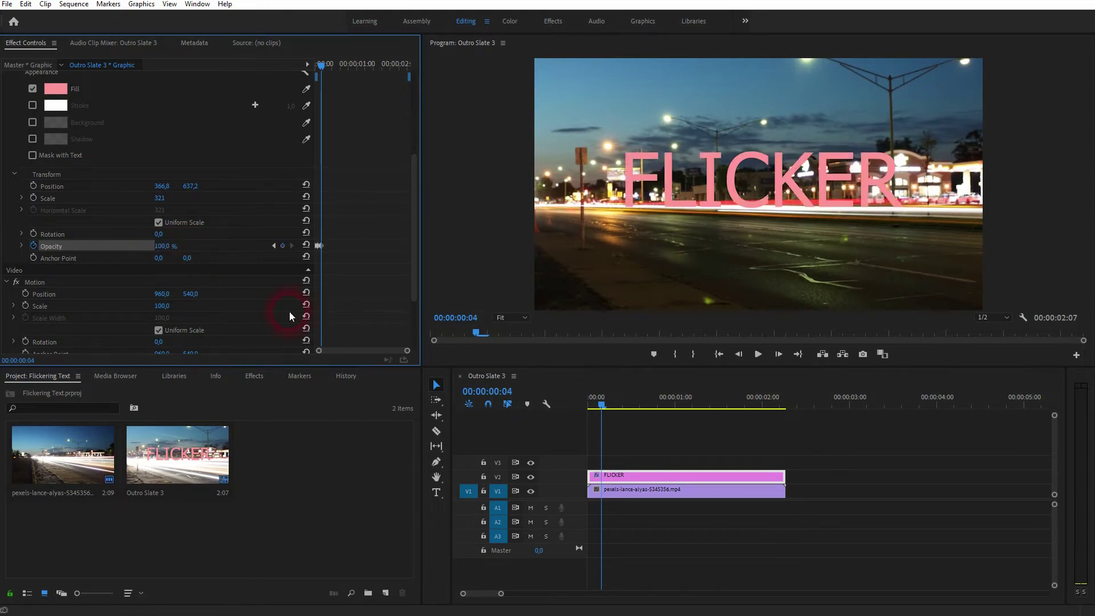
- Add a 0% text opacity keyframe at 00:00:00:06 and play back the flicker from the start
key("Right")
key("Right")
left_click(174, 247)
type("0")
key("Return")
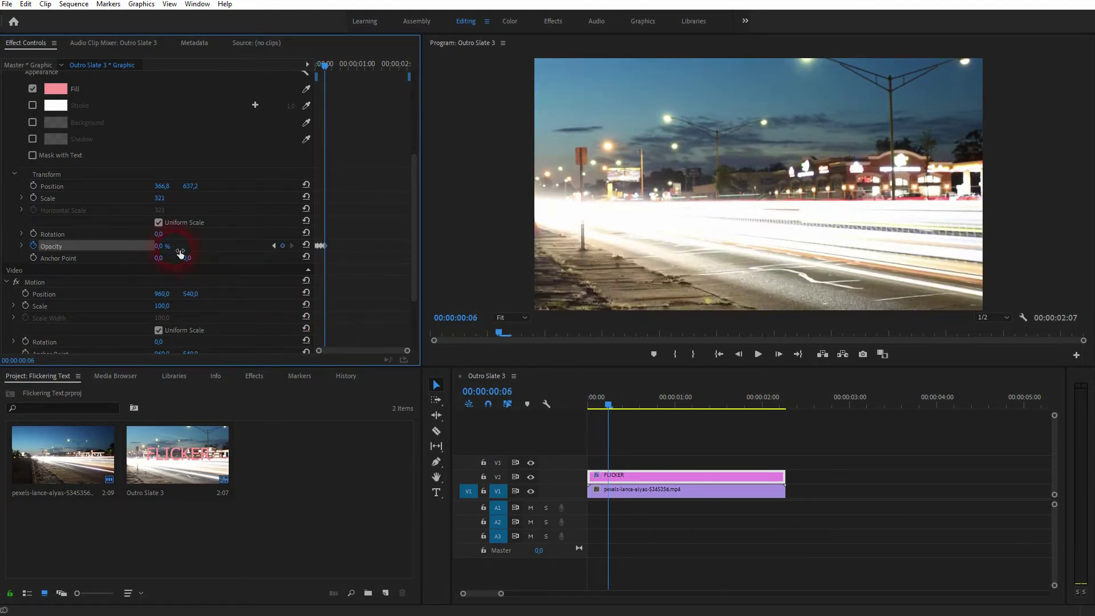
left_click_drag(608, 404, 577, 432)
key("space")
left_click_drag(628, 402, 536, 428)
- Copy the four opacity keyframes and paste them starting at 00:00:00:08
left_click_drag(402, 350, 379, 355)
left_click_drag(395, 264, 285, 212)
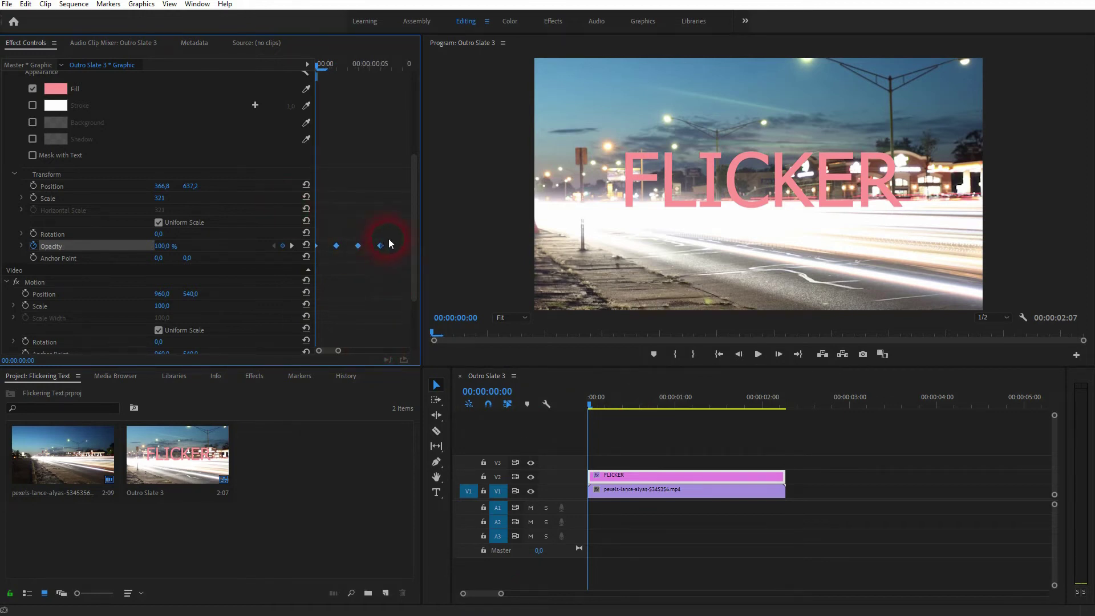
left_click(290, 246)
left_click(290, 247)
left_click(290, 247)
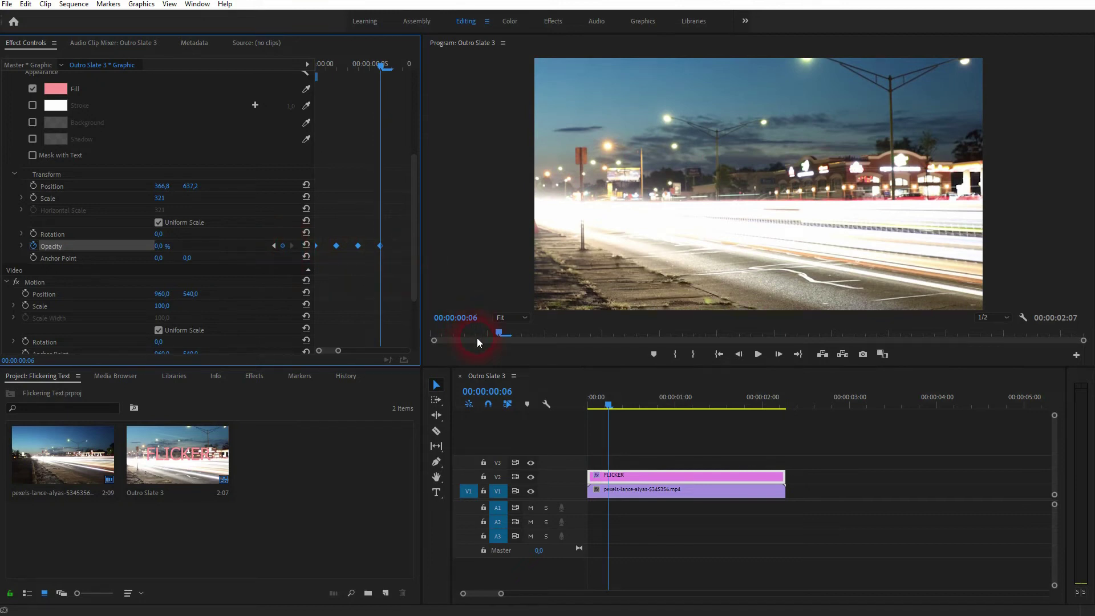
key("Right")
key("Right")
key("ctrl+v")
- Copy all eight opacity keyframes, paste them starting at 00:00:00:16, and play back the flicker from the start
left_click(339, 348)
left_click_drag(346, 354, 363, 354)
left_click_drag(391, 268, 303, 234)
key("Right")
key("Right")
key("Right")
key("Right")
key("Right")
key("Right")
key("Right")
key("Right")
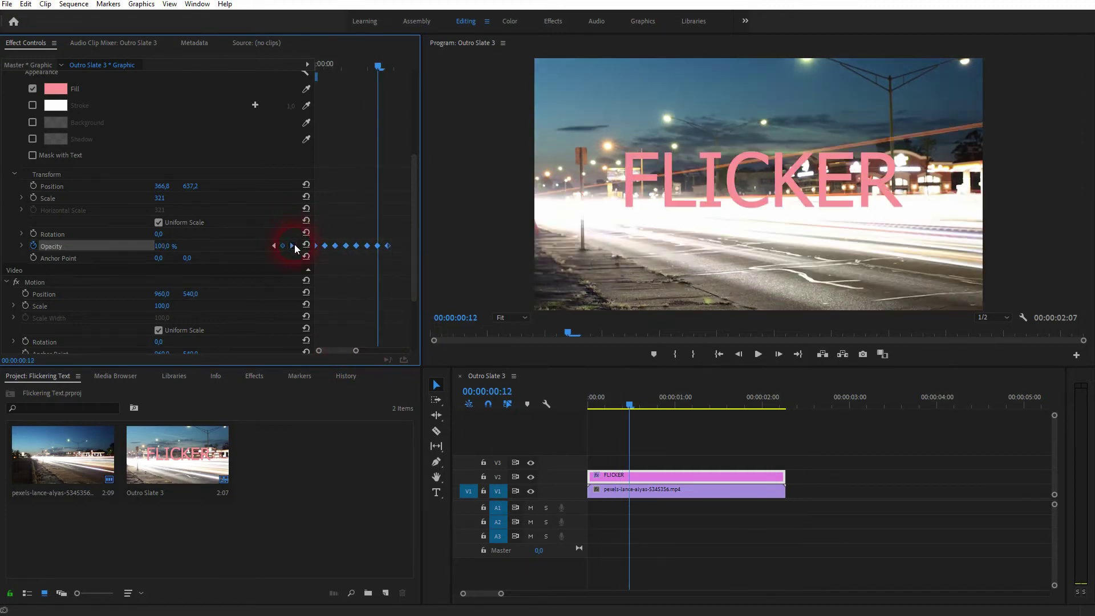
key("ctrl+v")
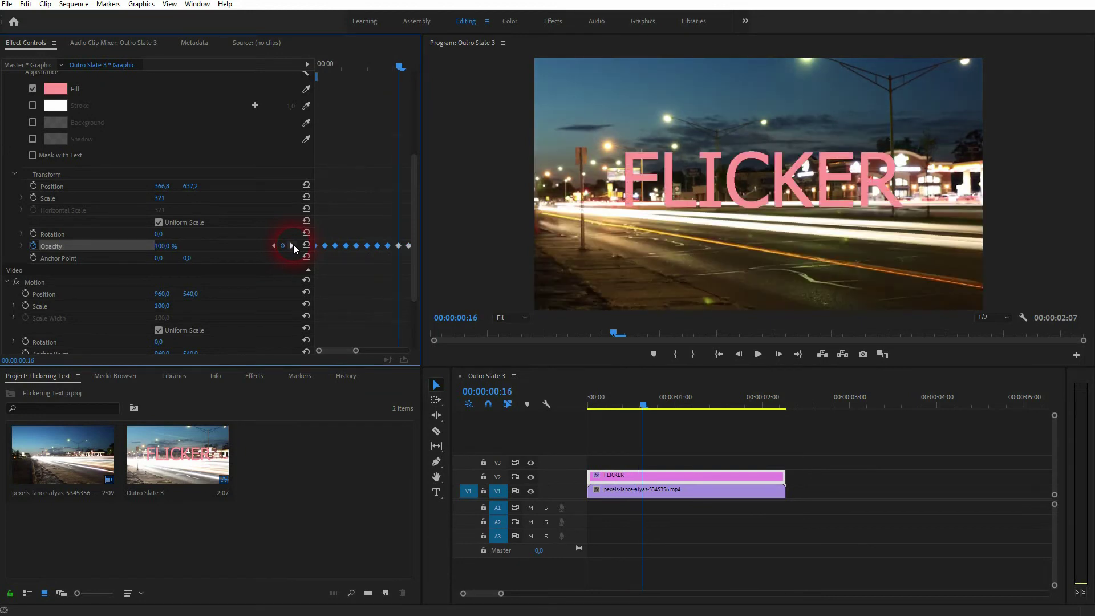
left_click_drag(399, 67, 312, 69)
key("space")
key("space")
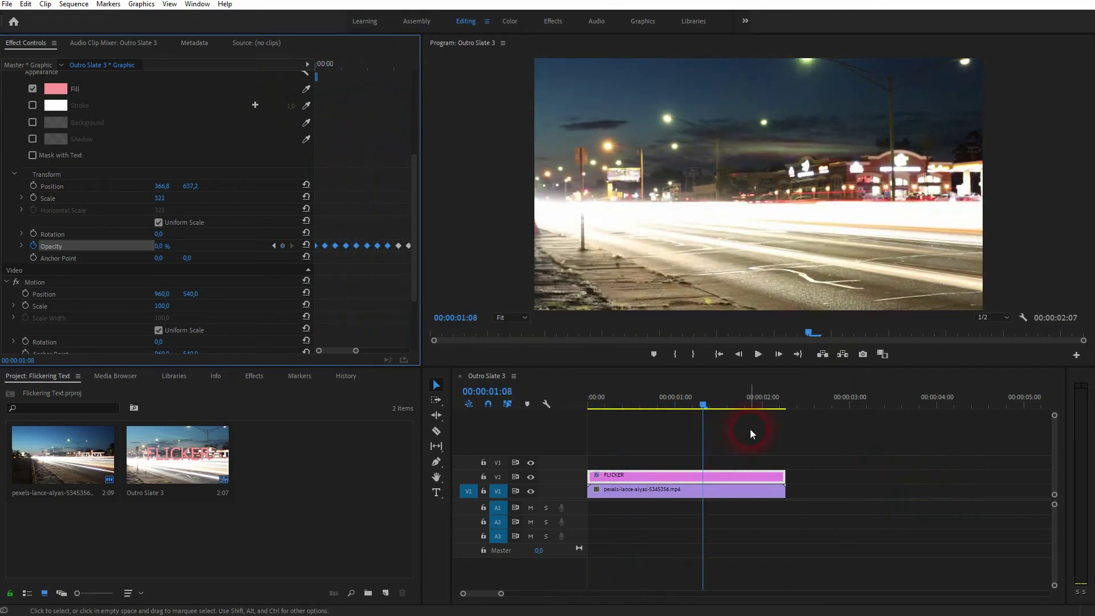
- Delete all opacity keyframes of the FLICKER text
left_click_drag(360, 354, 387, 357)
left_click_drag(387, 272, 300, 218)
key("Delete")
key("Delete")
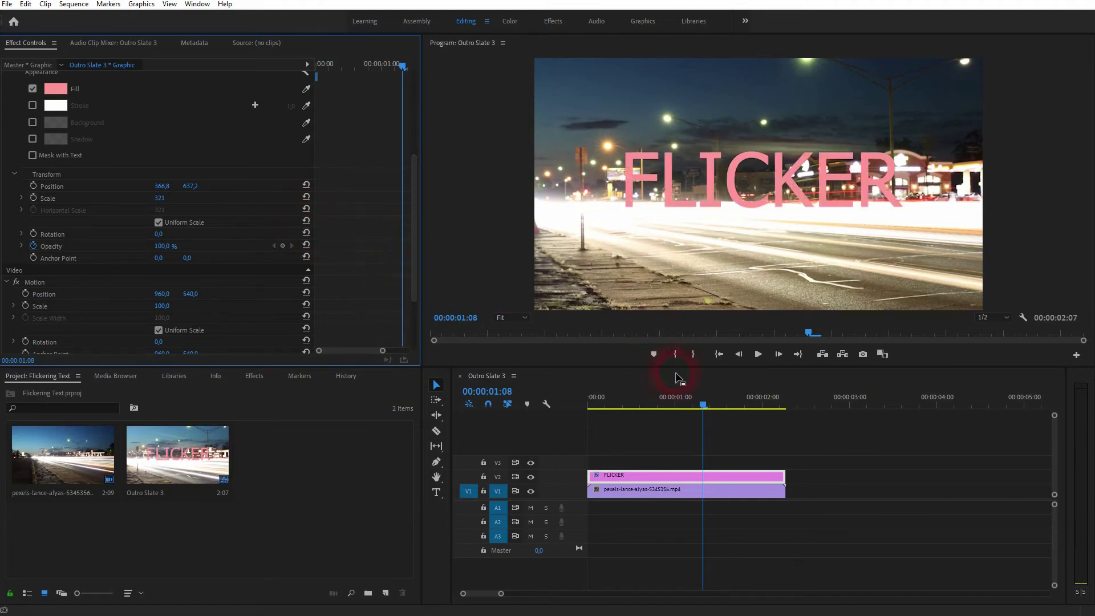
- Create text opacity keyframes of 100% at 00:00:00:00 and 0% at 00:00:00:01
left_click_drag(701, 403, 559, 411)
left_click(64, 265)
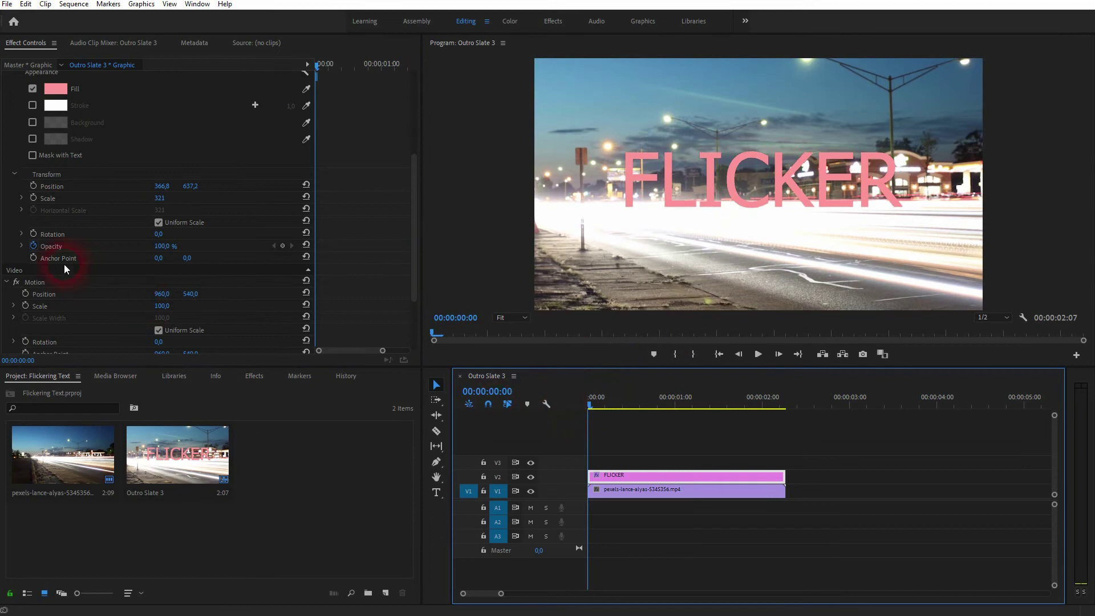
left_click(36, 246)
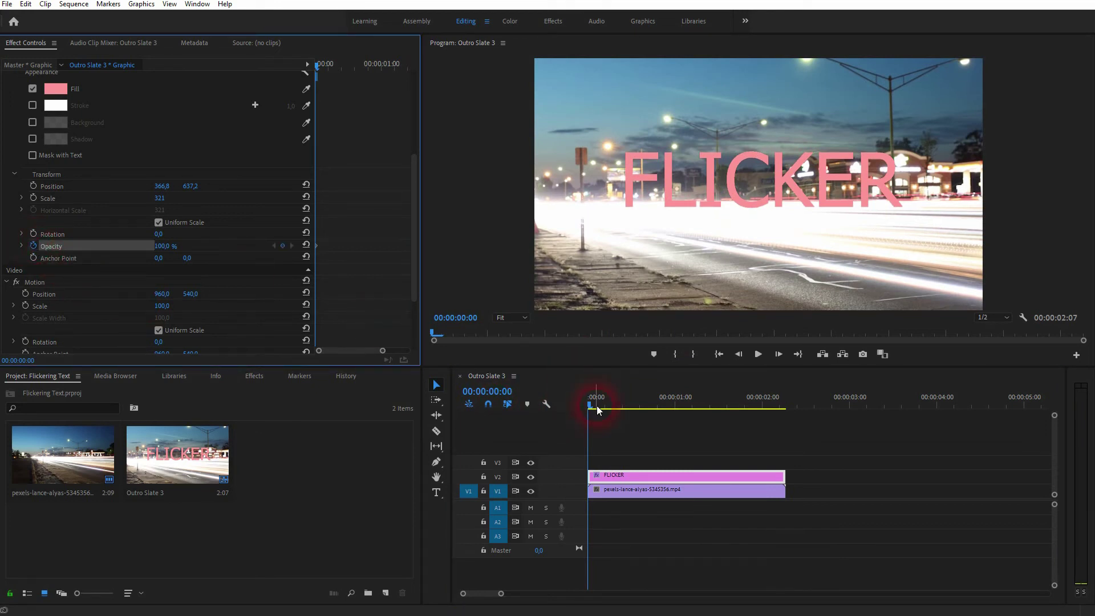
key("Right")
left_click(188, 251)
type("0")
left_click(238, 278)
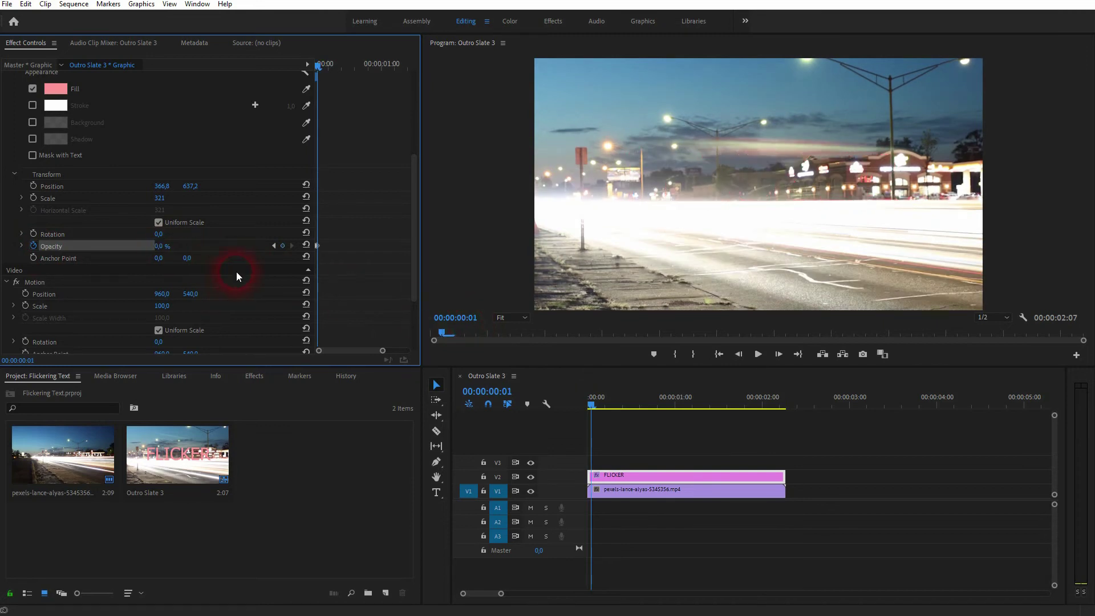
- Add a 100% text opacity keyframe at 00:00:00:02 and move the playhead to the end of the sequence
key("Right")
left_click(168, 246)
type("100")
key("Return")
key("End")
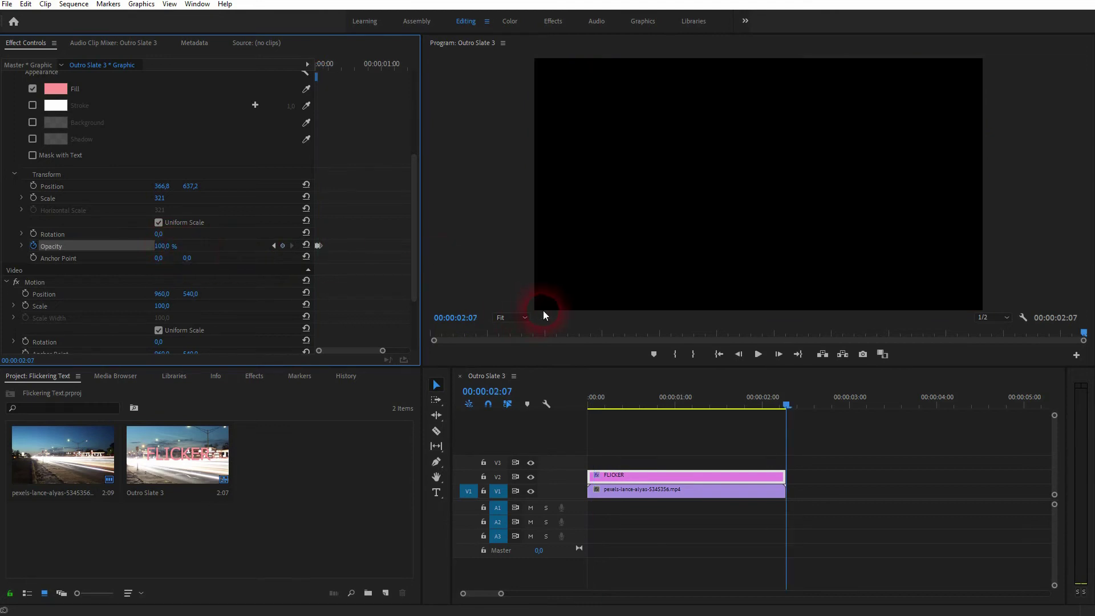
- Add a 0% opacity keyframe to the FLICKER text at 00:00:00:03
key("Home")
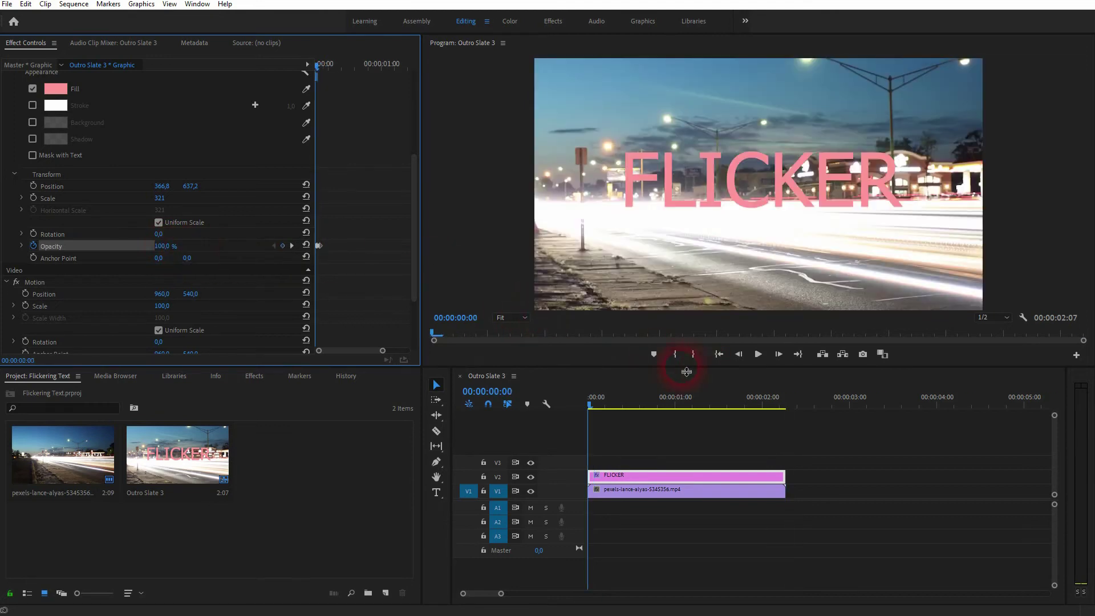
left_click(291, 246)
left_click(291, 246)
left_click(183, 252)
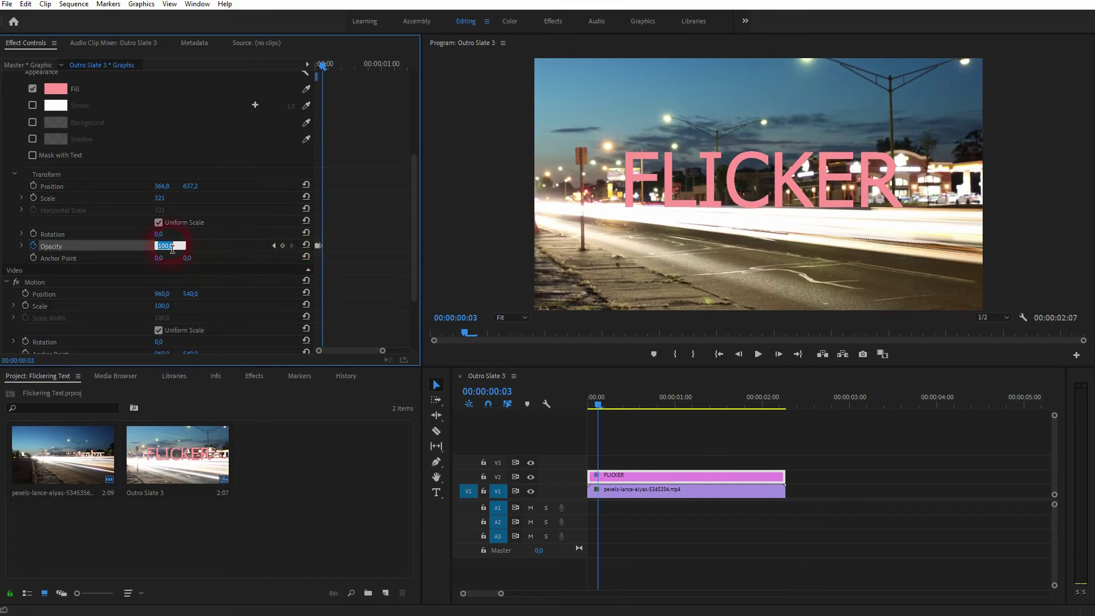
type("0")
key("Return")
- Copy the four text opacity keyframes and paste them starting at 00:00:00:04
left_click_drag(383, 351, 354, 353)
left_click_drag(321, 227, 297, 217)
left_click_drag(319, 351, 300, 351)
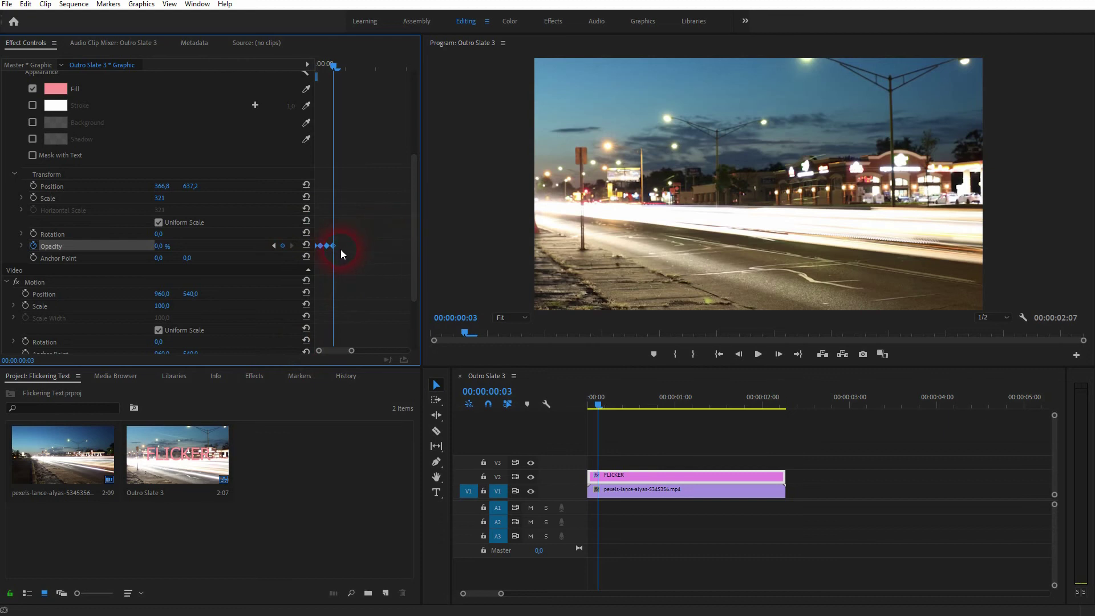
key("Right")
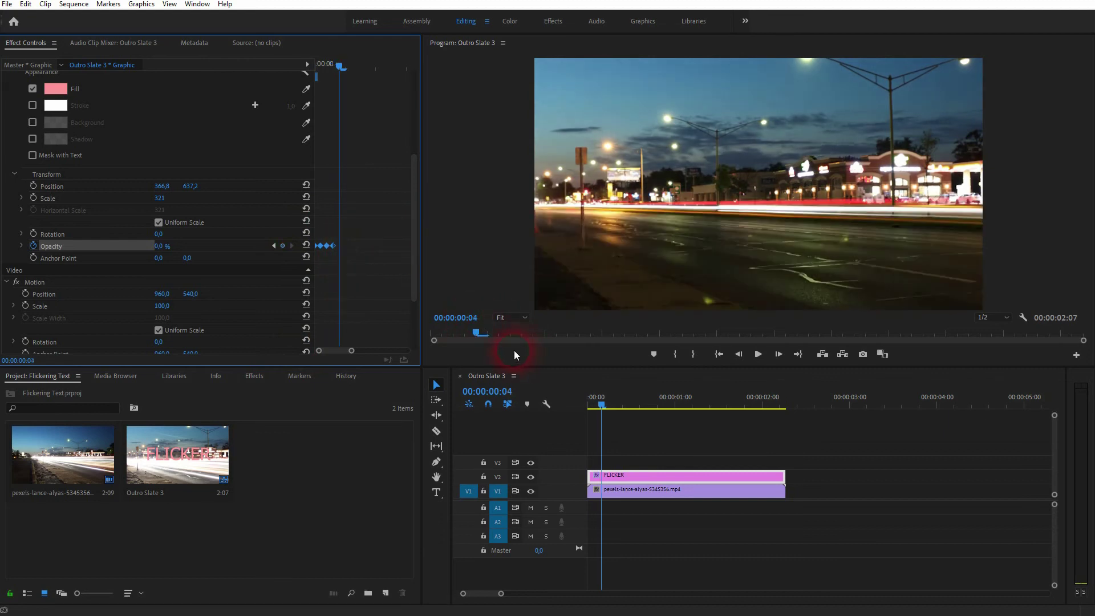
key("ctrl+v")
- Copy all eight text opacity keyframes, paste them starting at 00:00:00:08, and play back the flicker
left_click_drag(367, 258, 298, 228)
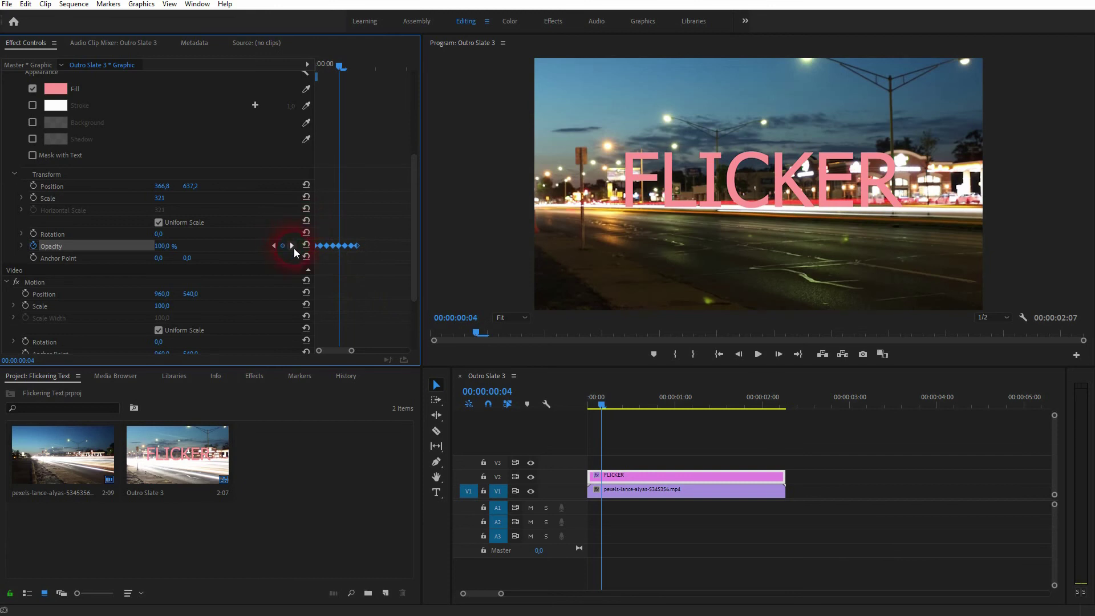
left_click(293, 246)
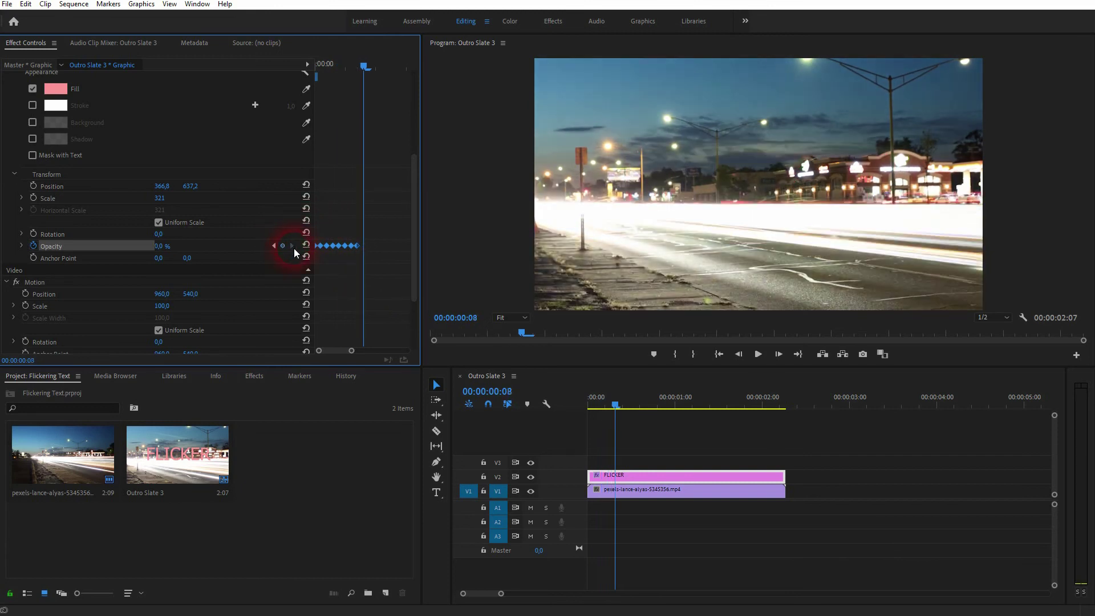
key("ctrl+v")
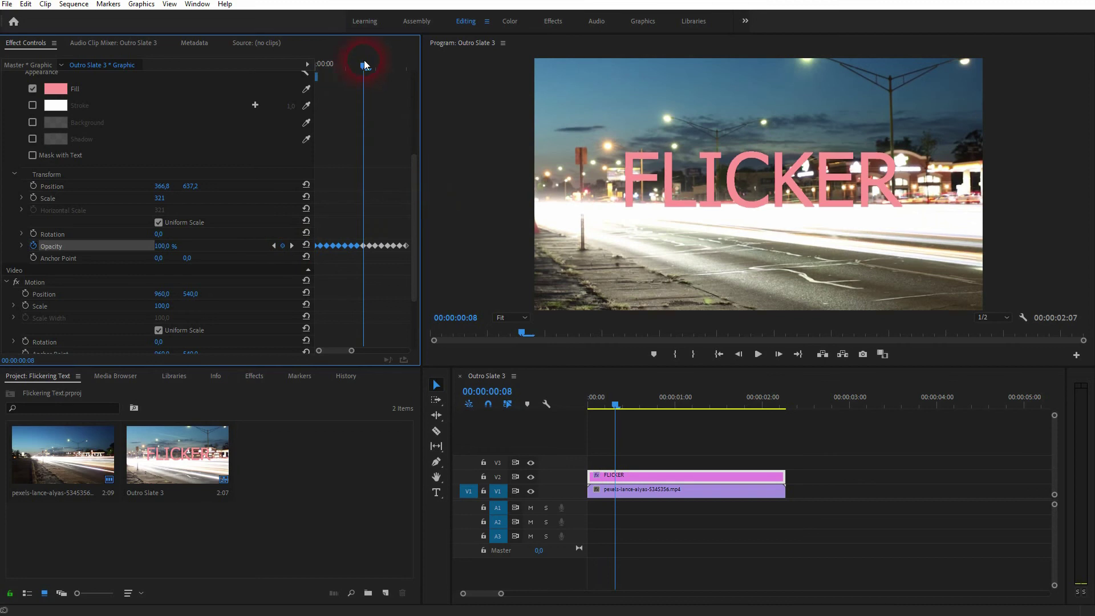
key("space")
key("space")
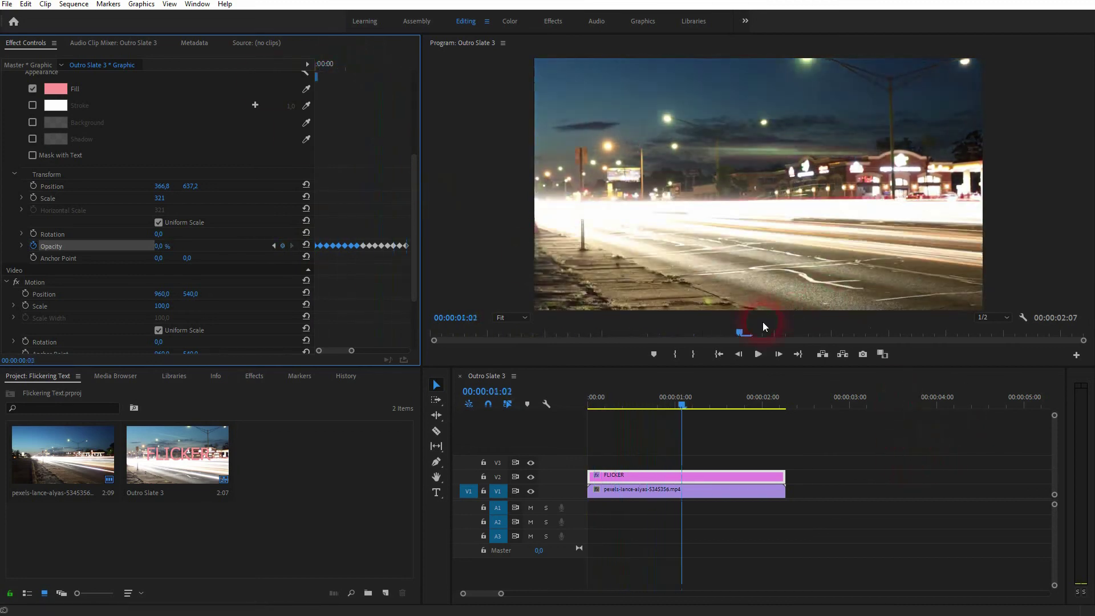
- Copy all sixteen text opacity keyframes and move the playhead to the last keyframe at 00:00:00:15
left_click_drag(360, 353, 373, 351)
left_click_drag(388, 256, 287, 216)
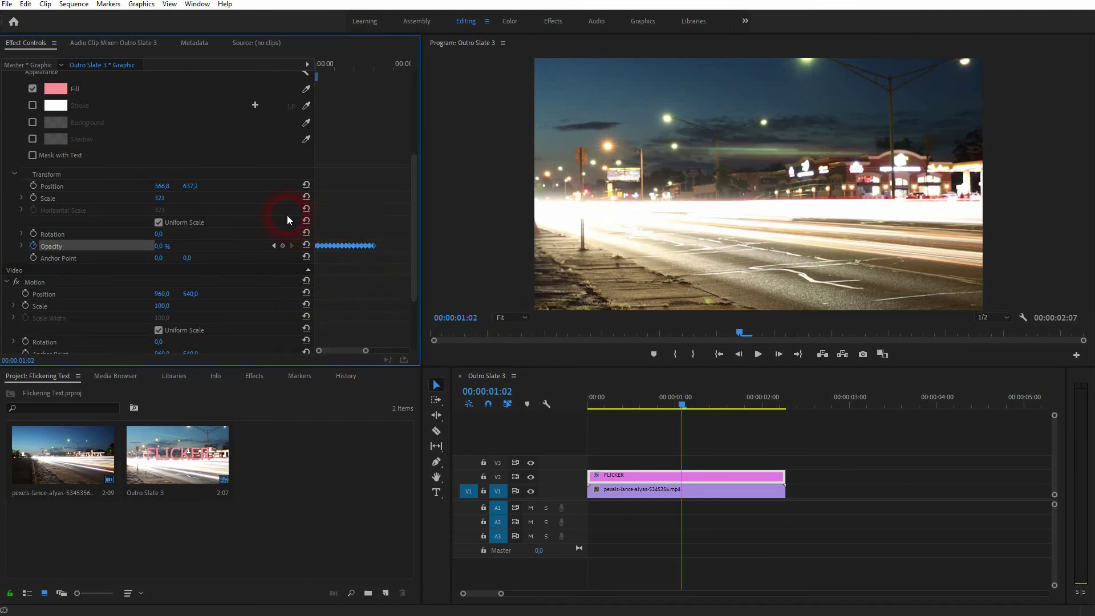
left_click(373, 252)
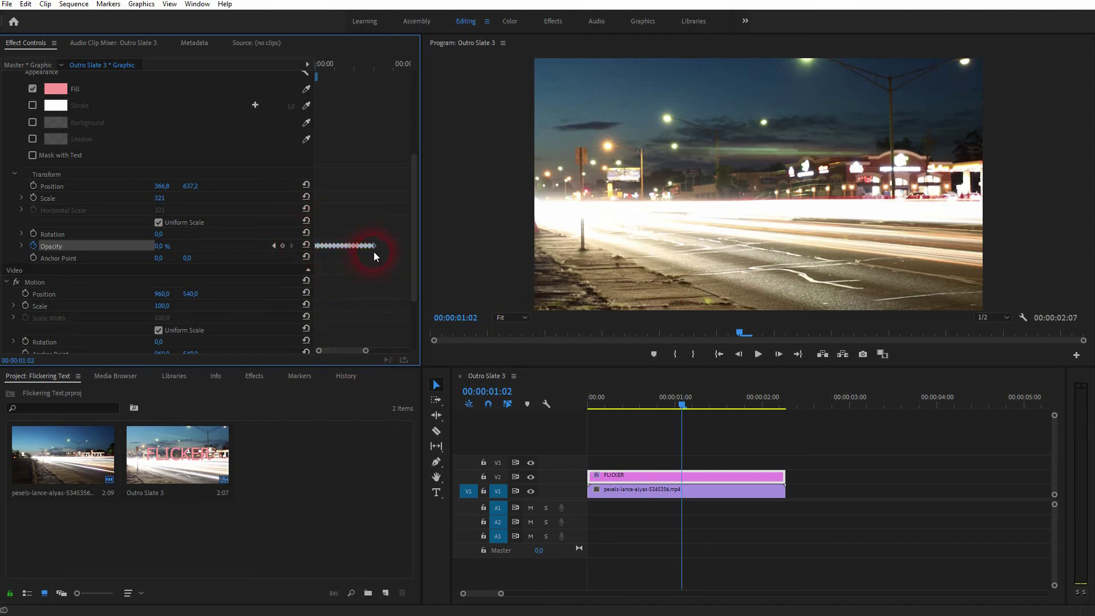
left_click(274, 245)
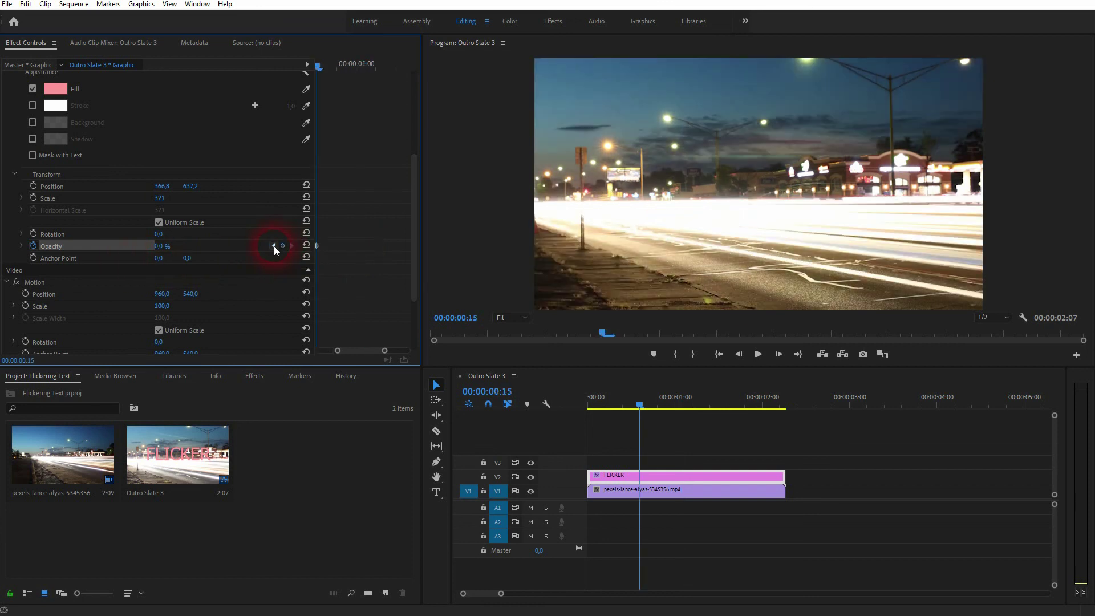